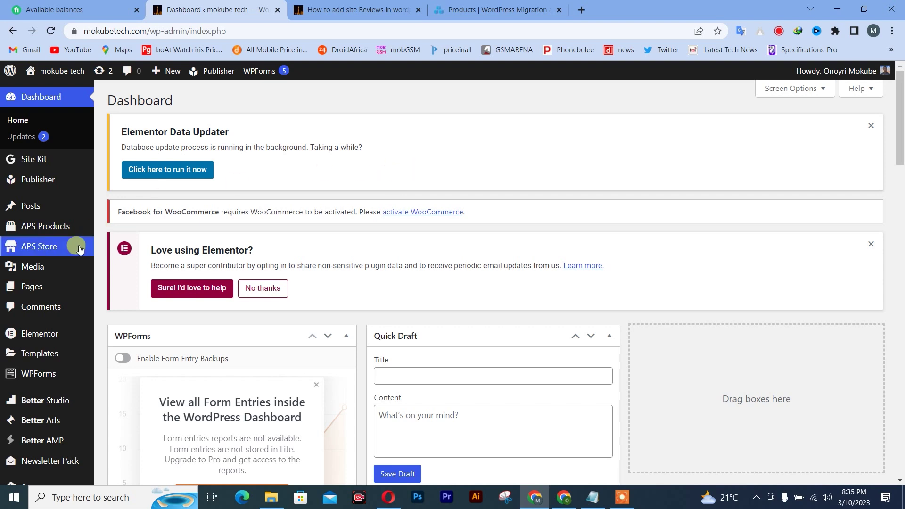
# Go to Media > Add New in the admin sidebar.
pyautogui.moveTo(38, 268)
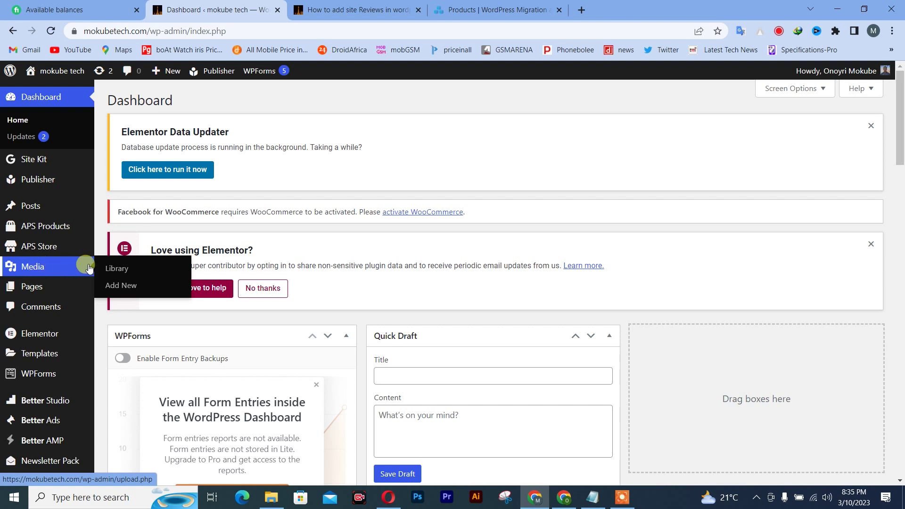
pyautogui.click(112, 286)
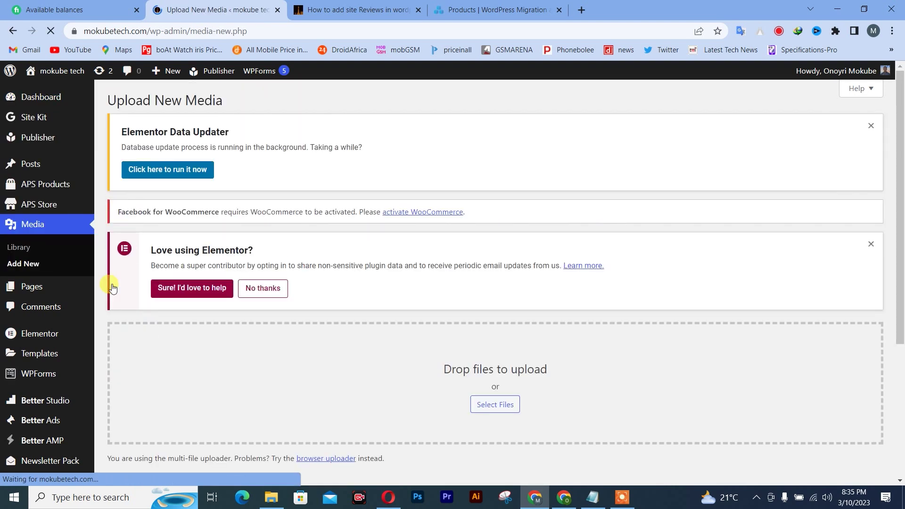
# Open the computer's file picker from the Upload New Media page.
pyautogui.scroll(-1, 112, 288)
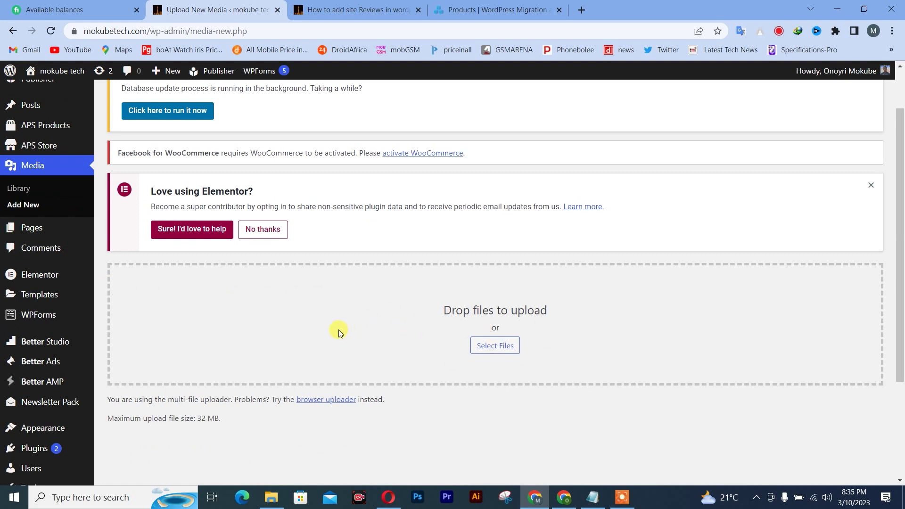
pyautogui.click(503, 352)
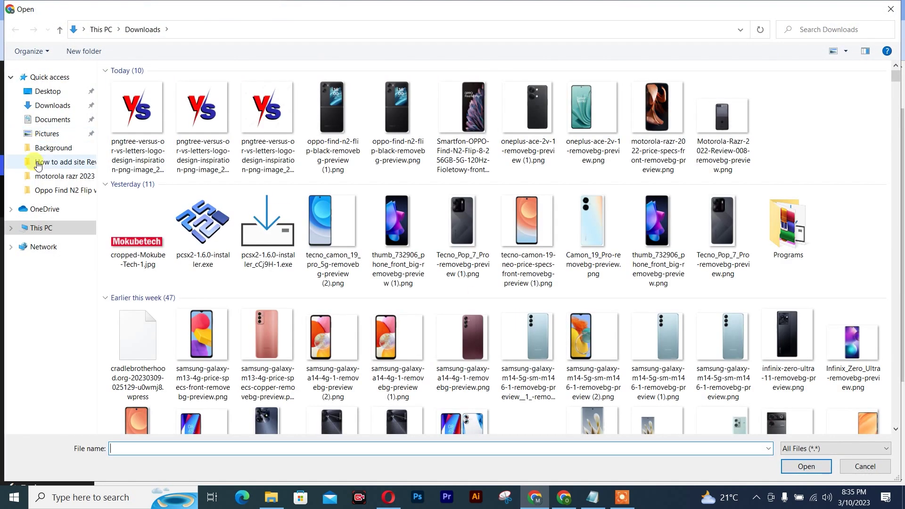
# Upload dessin techno.pdf from the Documents\Download Button folder.
pyautogui.click(42, 121)
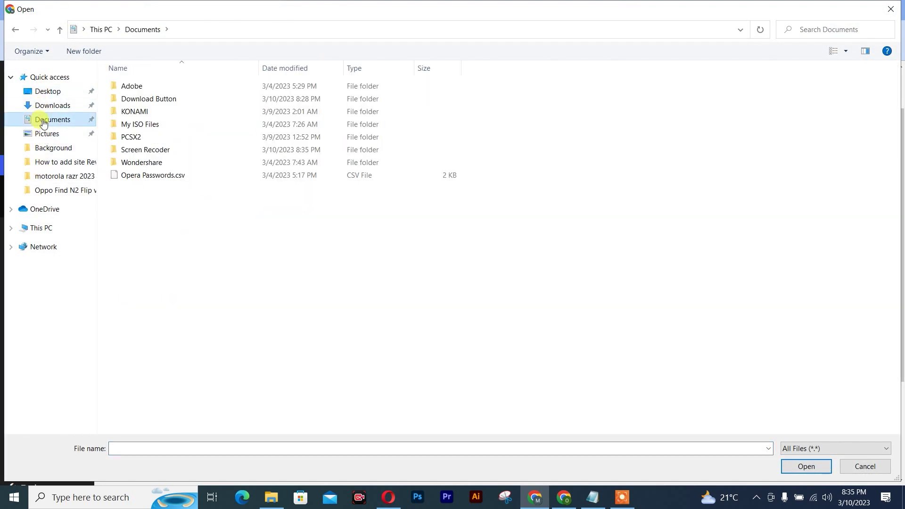
pyautogui.doubleClick(139, 99)
pyautogui.click(140, 86)
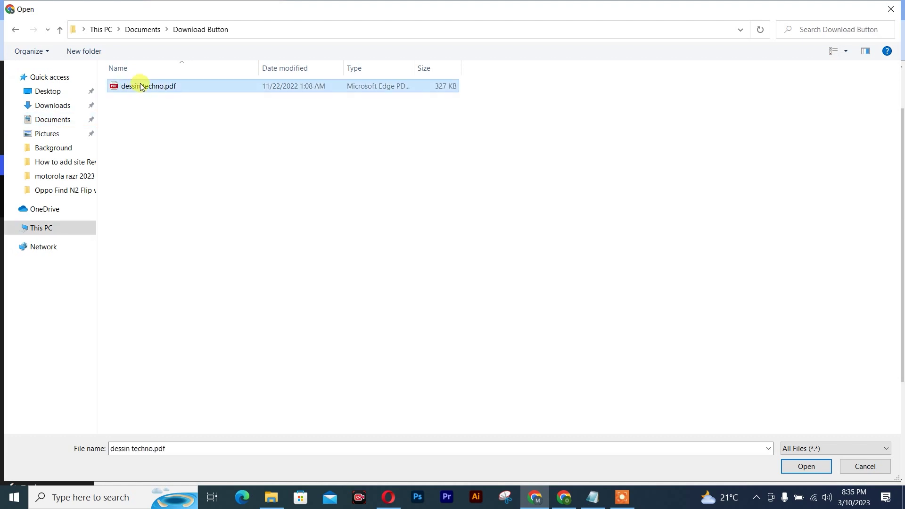
pyautogui.click(805, 467)
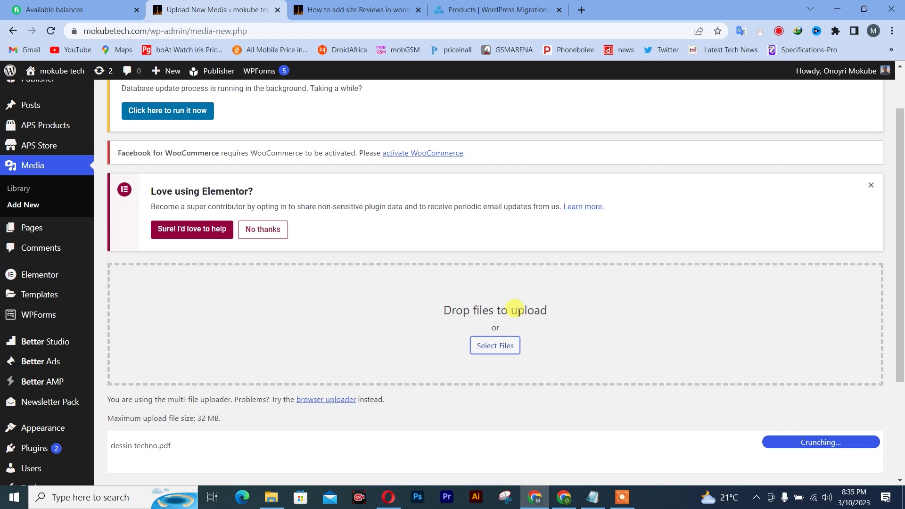
# Let the PDF finish uploading as dessin-techno-1.pdf, then go to the site-reviews article tab.
pyautogui.scroll(-3, 514, 315)
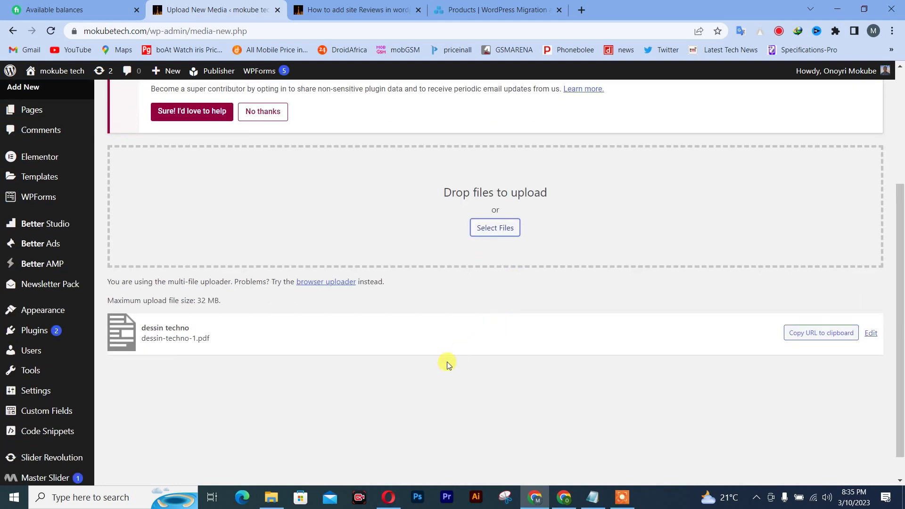
pyautogui.scroll(5, 446, 361)
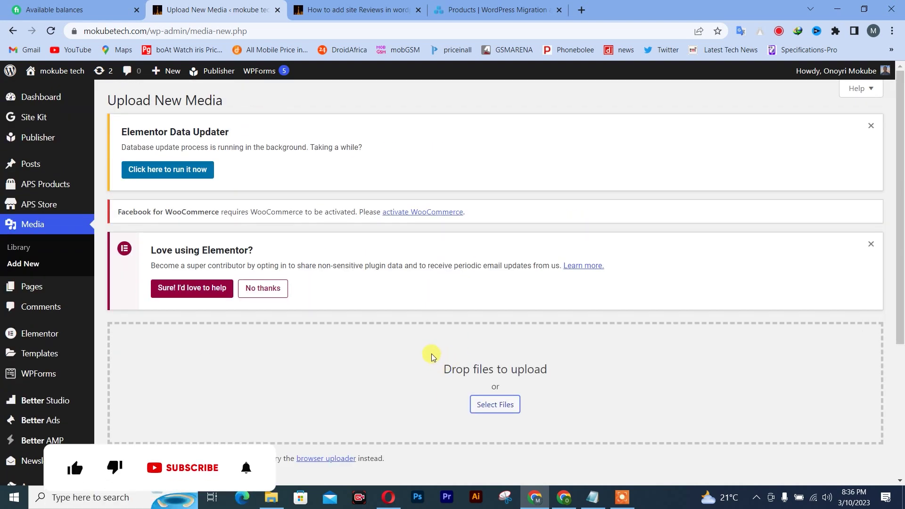
pyautogui.moveTo(351, 13)
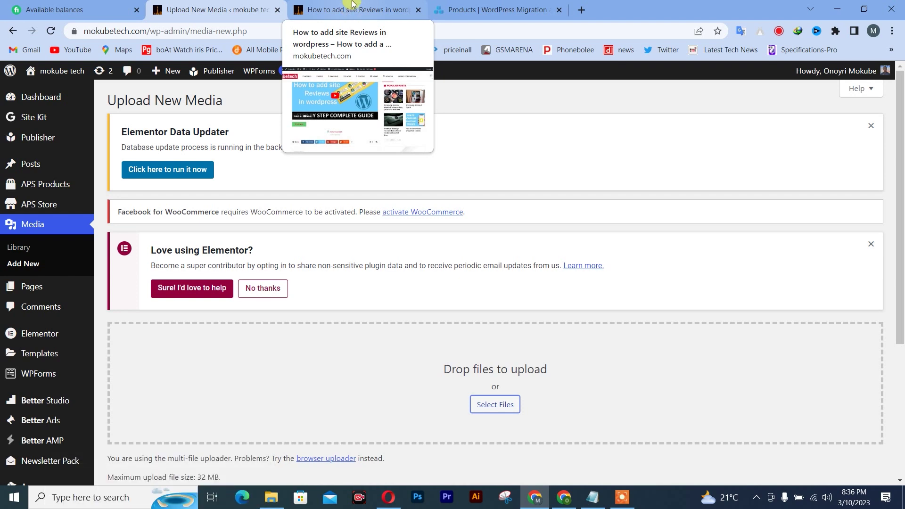
pyautogui.click(351, 13)
# Open the site-reviews article post in the Elementor editor.
pyautogui.scroll(20, 425, 278)
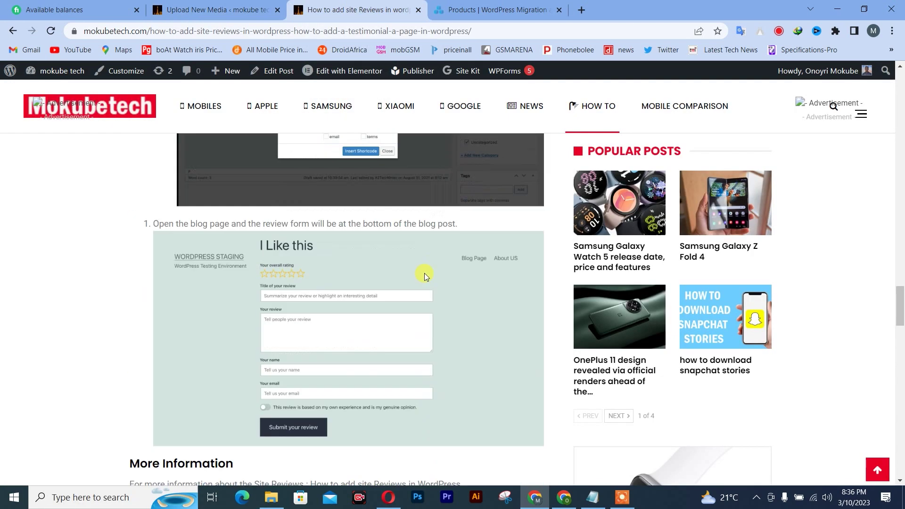
pyautogui.scroll(20, 425, 271)
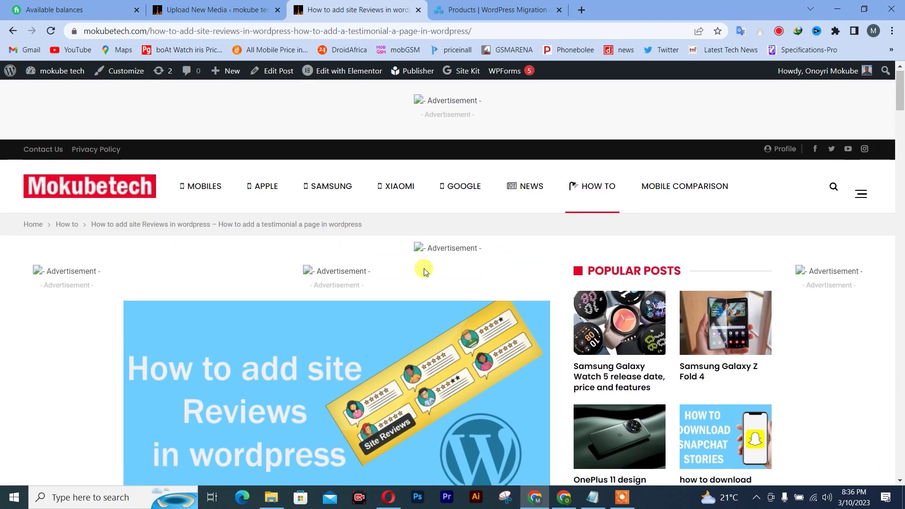
pyautogui.scroll(-4, 424, 272)
pyautogui.scroll(5, 425, 264)
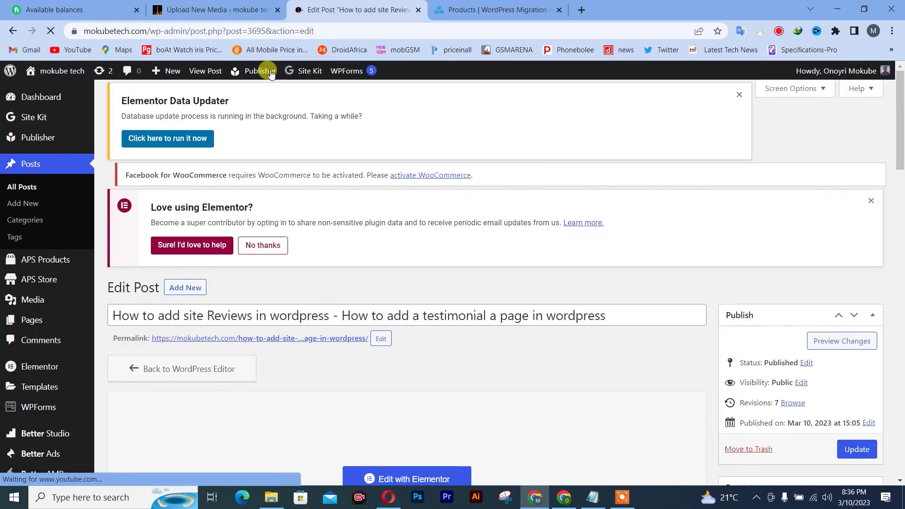
pyautogui.scroll(-4, 533, 257)
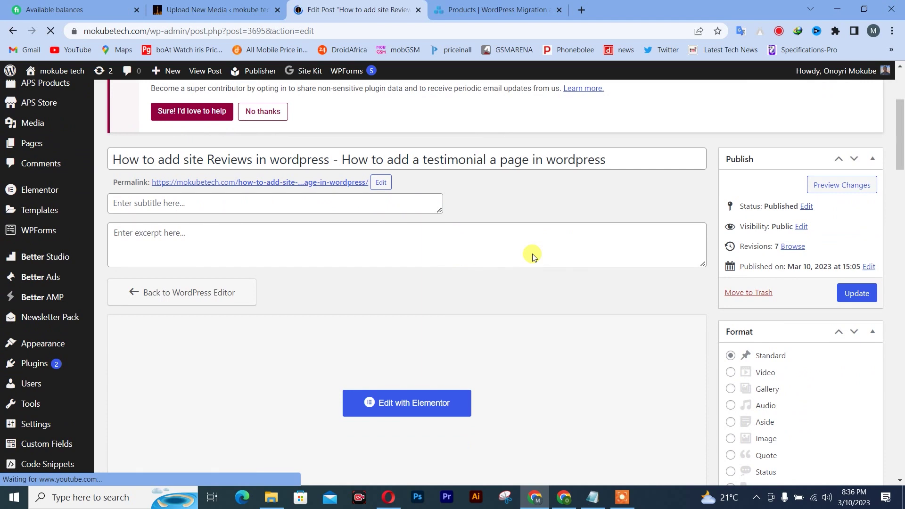
pyautogui.scroll(-3, 533, 254)
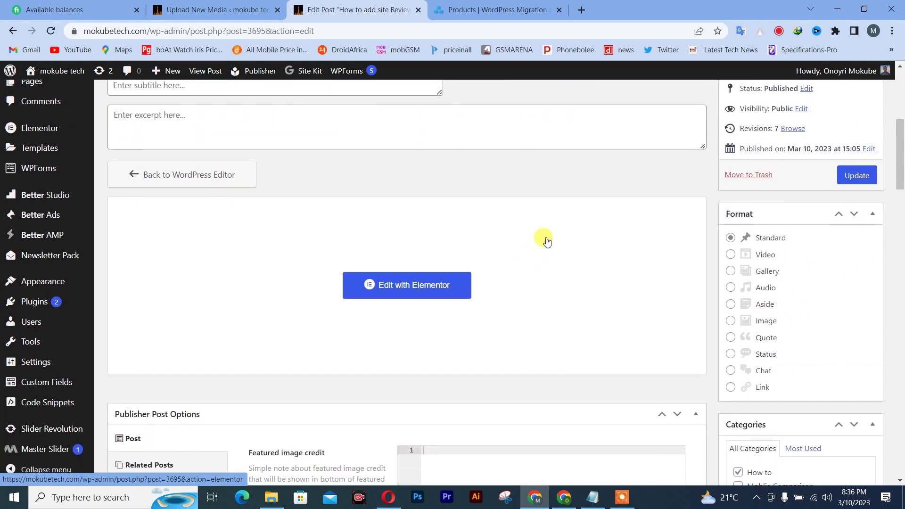
pyautogui.click(433, 285)
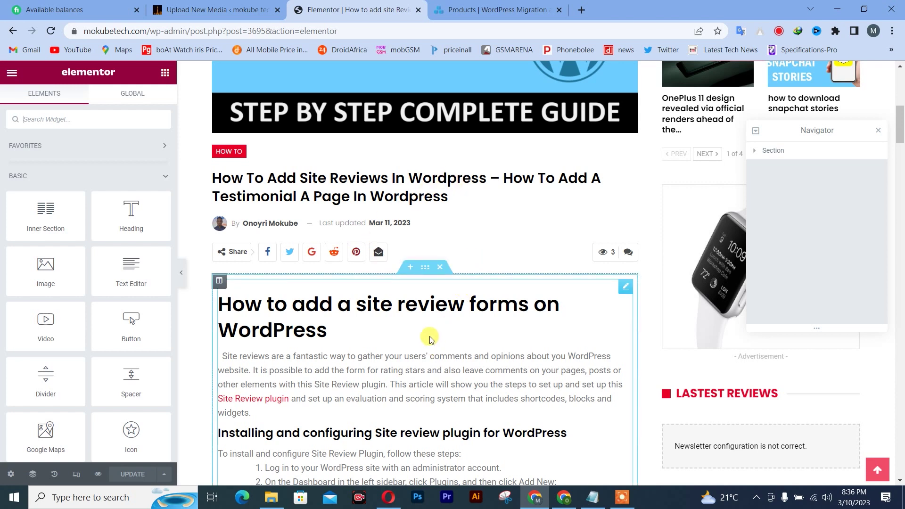
# Scroll the Elementor preview down to the empty drop area below the article's video.
pyautogui.scroll(-20, 429, 336)
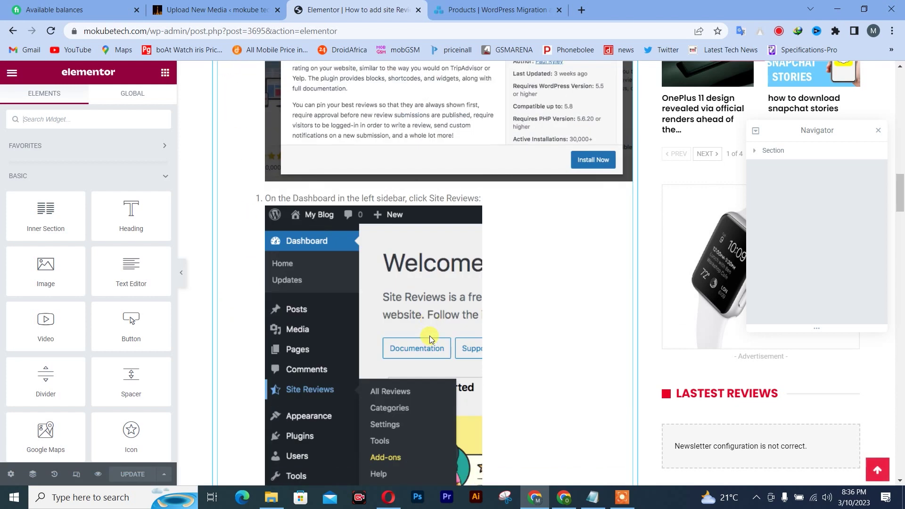
pyautogui.scroll(-20, 429, 336)
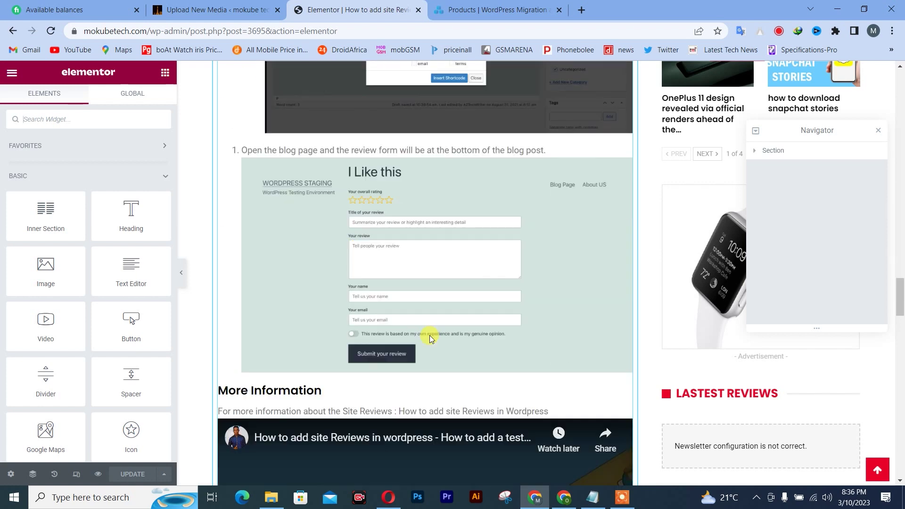
pyautogui.scroll(-6, 429, 335)
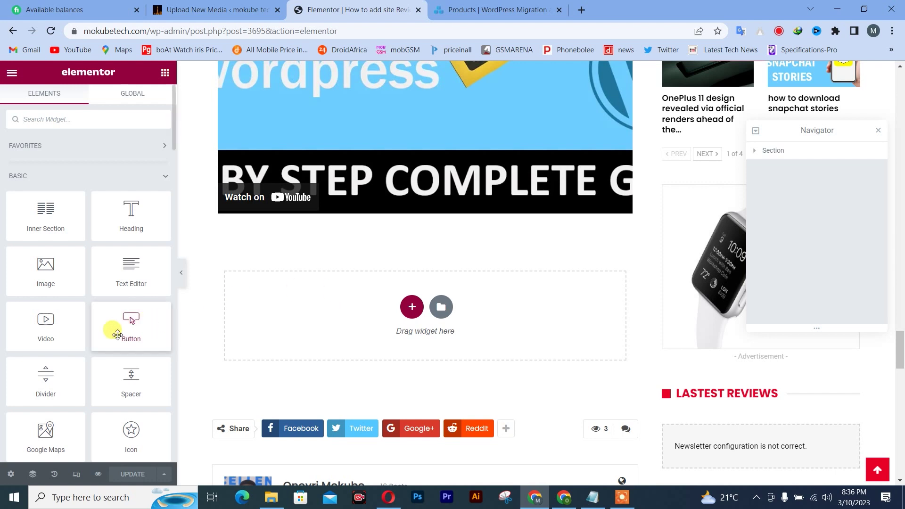
# Drop a Button widget below the video and relabel it 'Download Now'.
pyautogui.moveTo(121, 325); pyautogui.dragTo(330, 305)
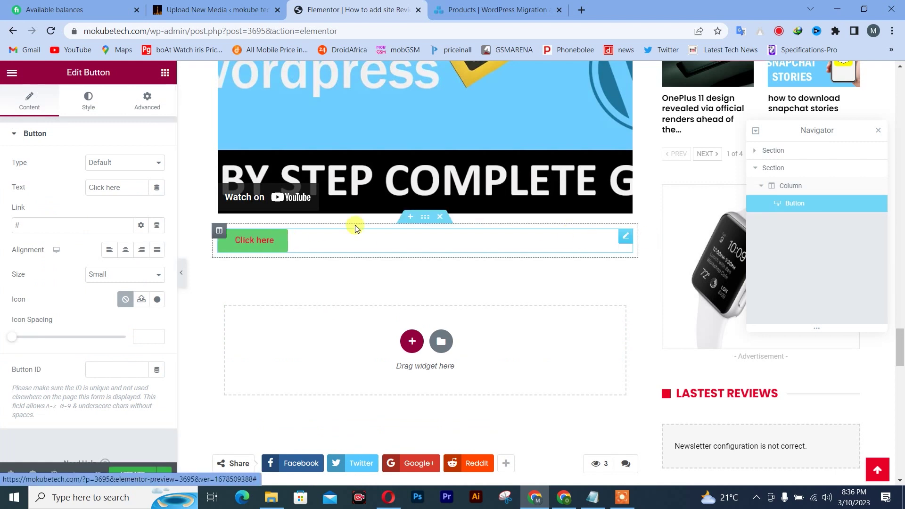
pyautogui.click(134, 185)
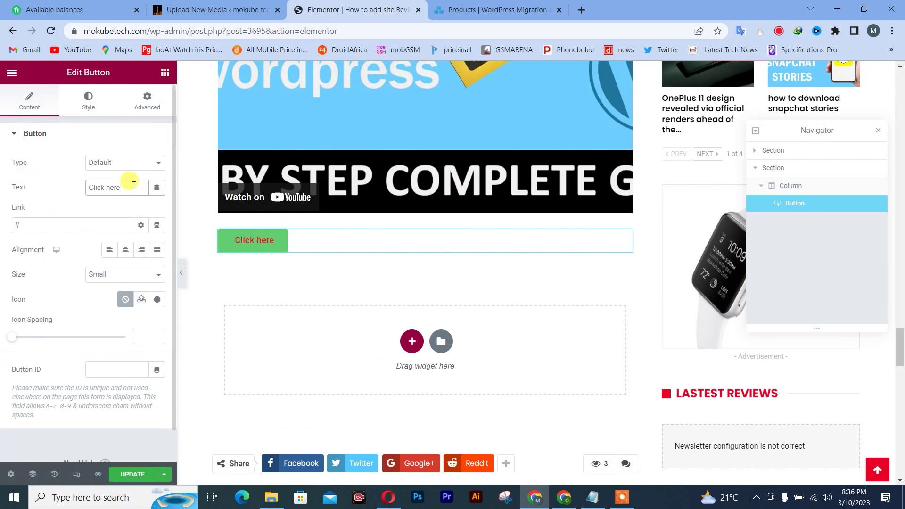
pyautogui.hotkey('ctrl', 'a')
pyautogui.write('Down')
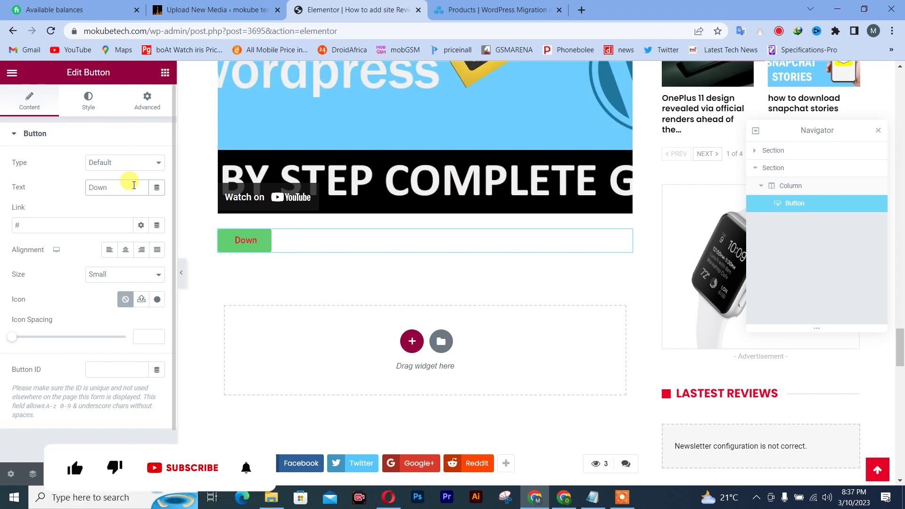
pyautogui.write('load')
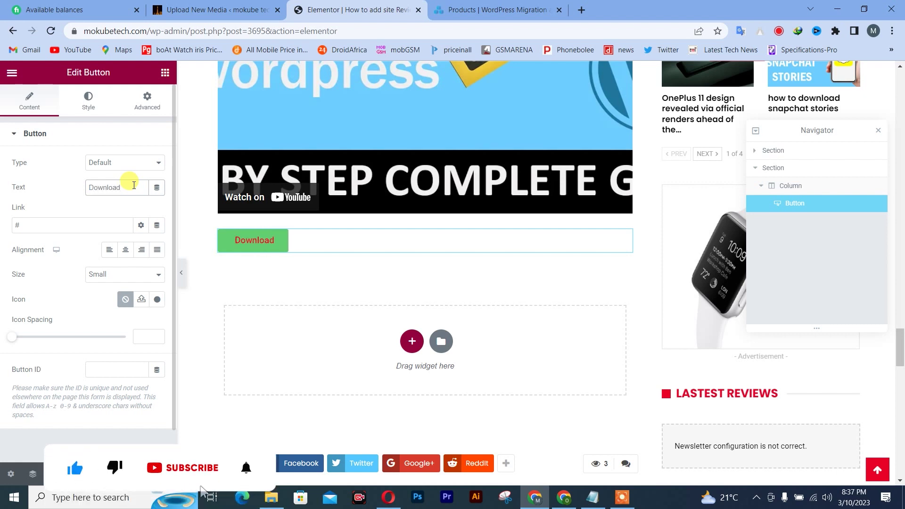
pyautogui.write(' Now')
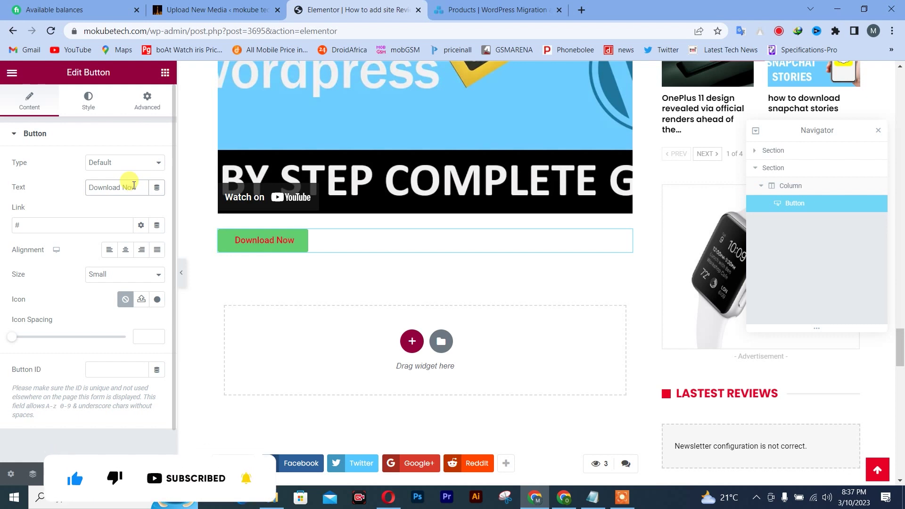
pyautogui.click(208, 9)
# Copy dessin-techno-1.pdf's file URL from its Edit Media page and return to Elementor's button panel.
pyautogui.scroll(-1, 623, 323)
pyautogui.scroll(-3, 624, 321)
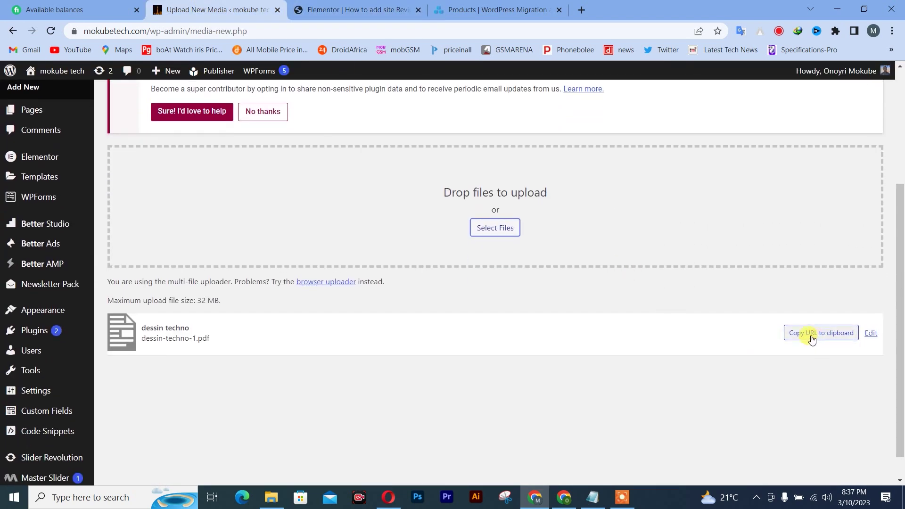
pyautogui.click(812, 336)
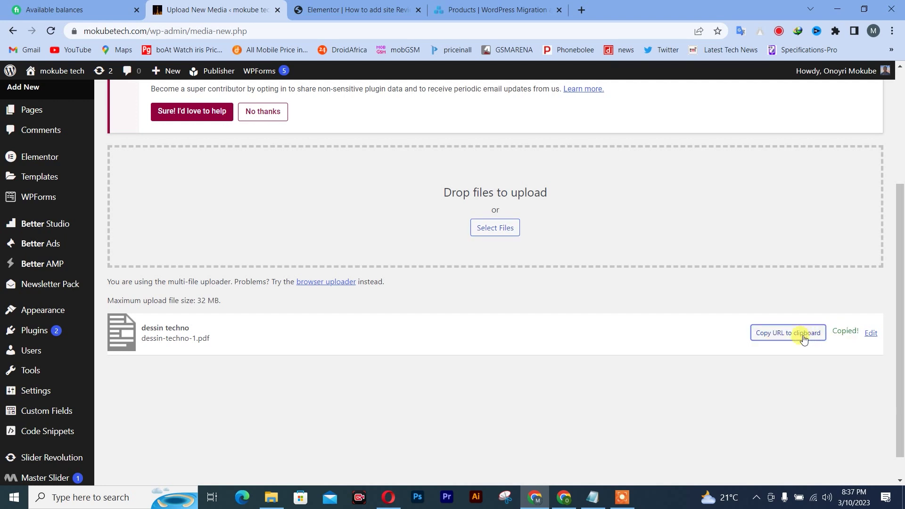
pyautogui.click(871, 334)
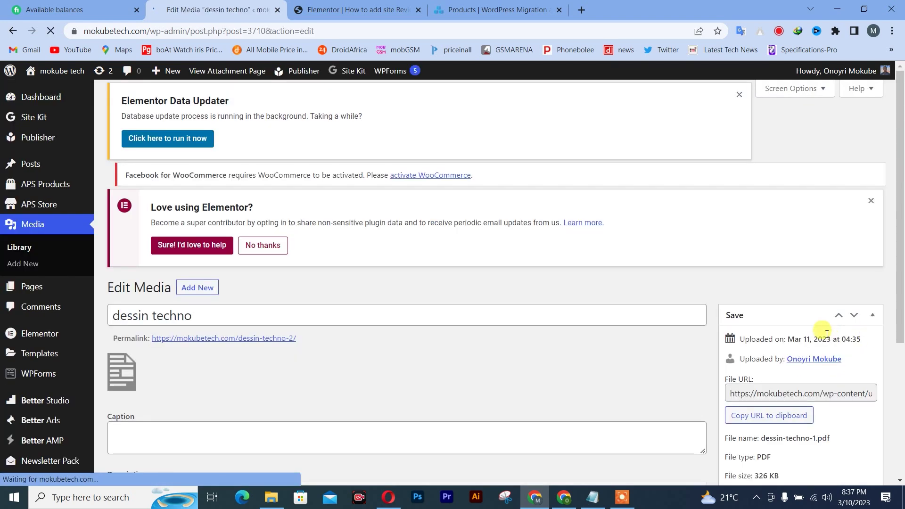
pyautogui.scroll(-2, 830, 335)
pyautogui.click(754, 320)
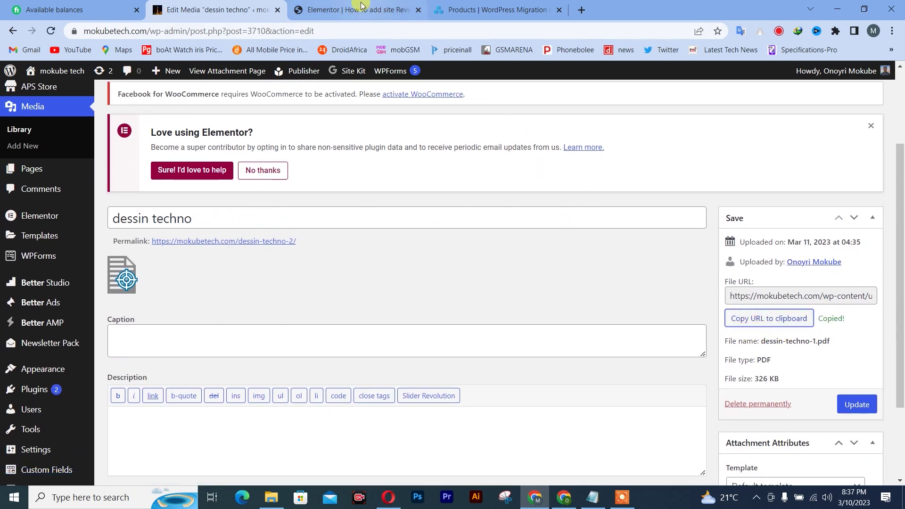
pyautogui.click(372, 10)
pyautogui.click(33, 222)
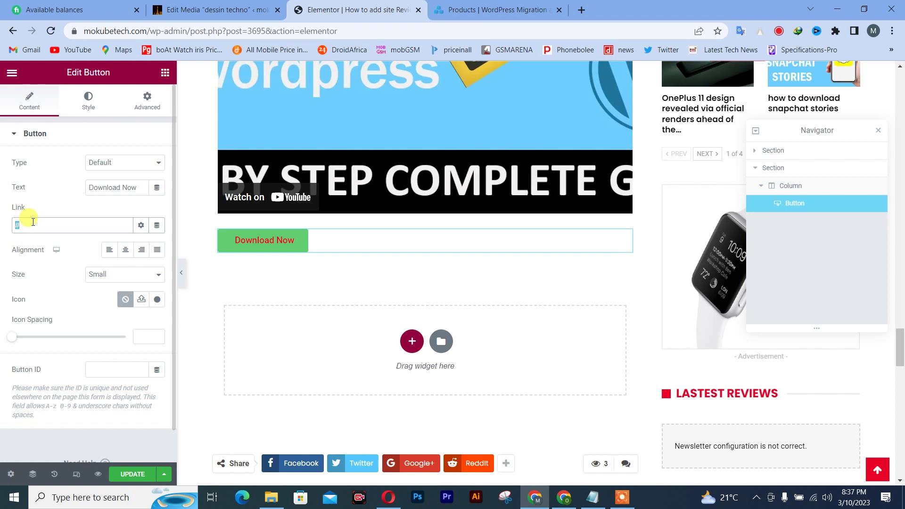
# Paste the PDF URL as the button link, update the post, and choose Medium size.
pyautogui.hotkey('ctrl', 'v')
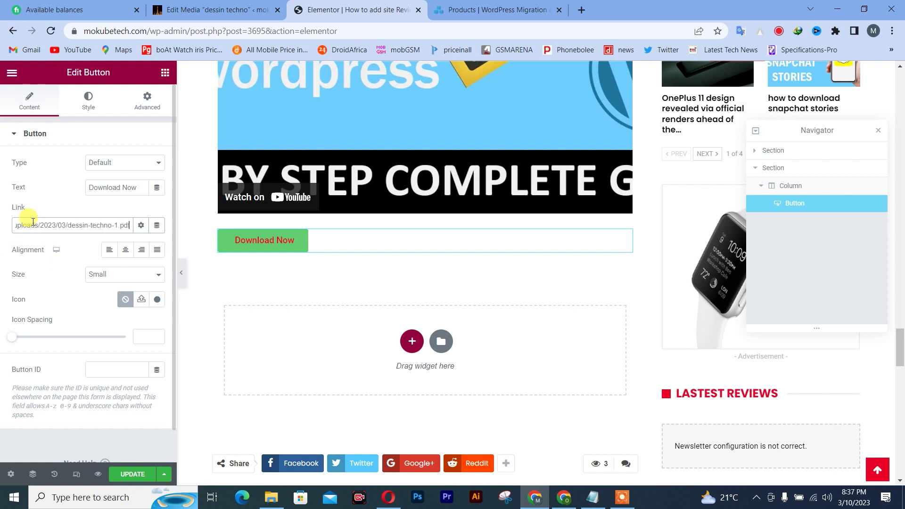
pyautogui.click(133, 474)
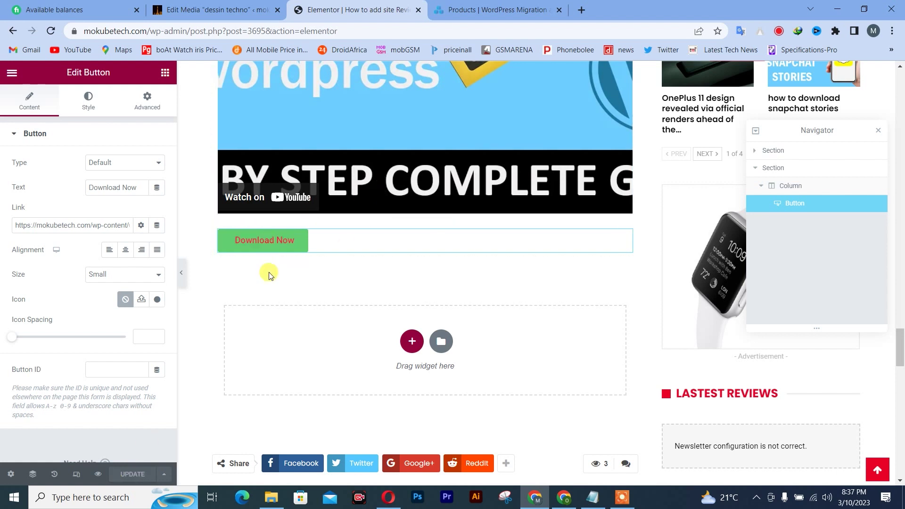
pyautogui.click(118, 278)
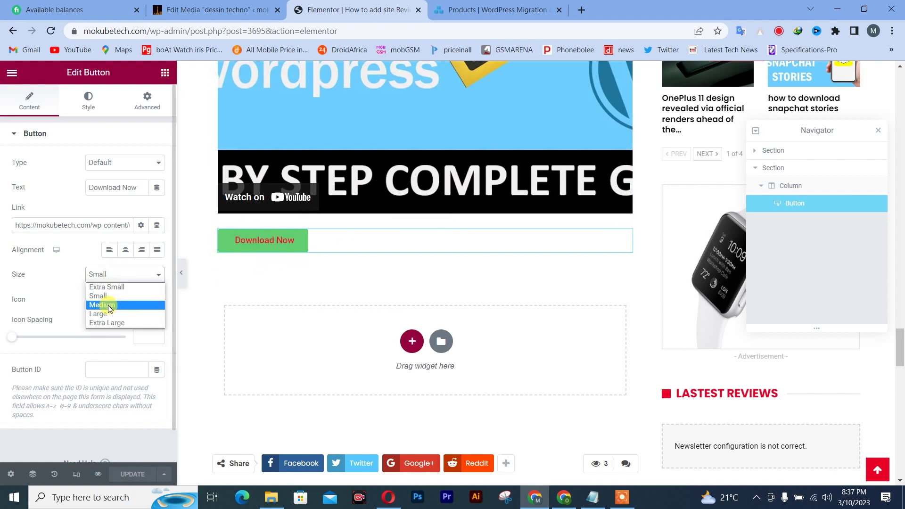
pyautogui.click(109, 304)
# Try Extra Small and Large button sizes, settle on Medium, and update the post.
pyautogui.click(121, 279)
pyautogui.click(119, 286)
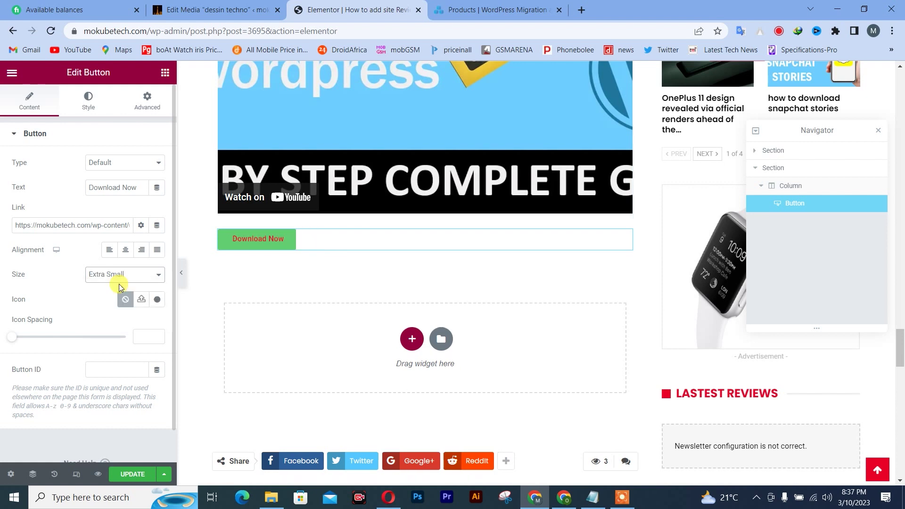
pyautogui.click(120, 275)
pyautogui.click(114, 313)
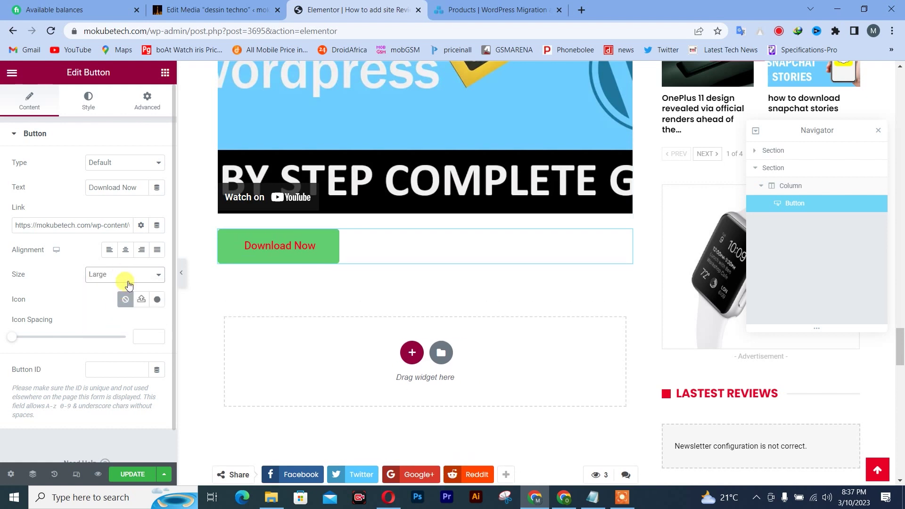
pyautogui.click(122, 280)
pyautogui.click(112, 305)
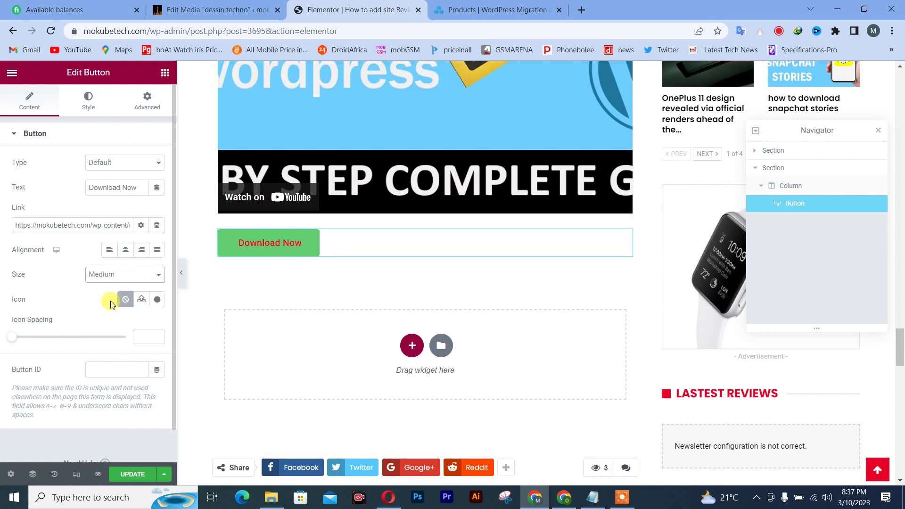
pyautogui.click(126, 473)
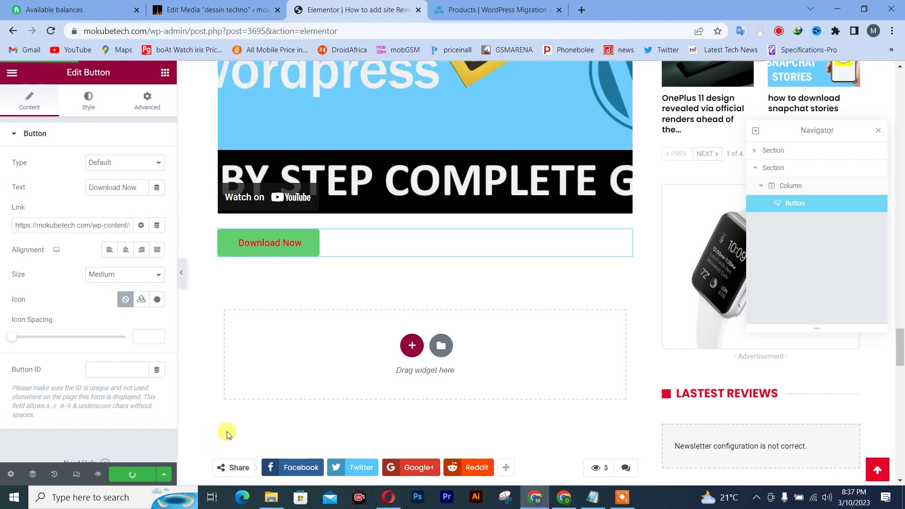
pyautogui.click(204, 9)
# Open the live site from Visit Site in a new browser tab.
pyautogui.moveTo(35, 76)
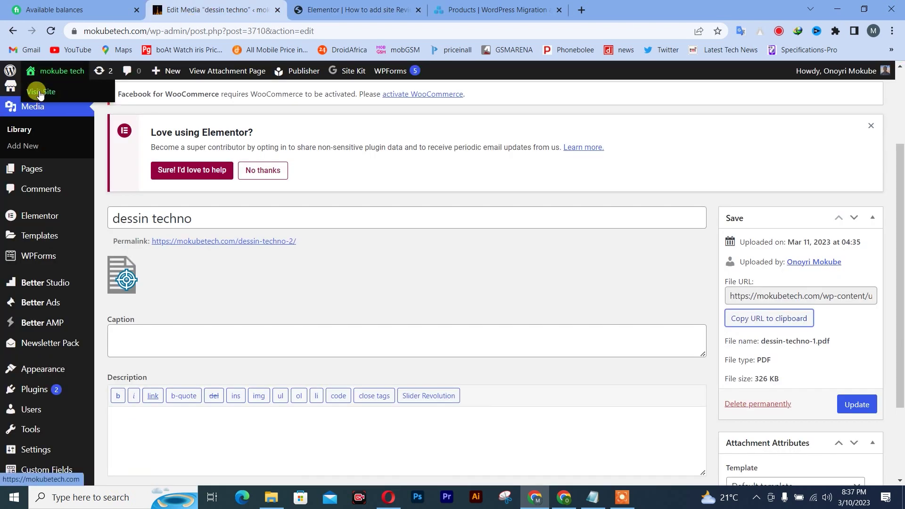
pyautogui.rightClick(40, 92)
pyautogui.click(64, 100)
pyautogui.click(349, 9)
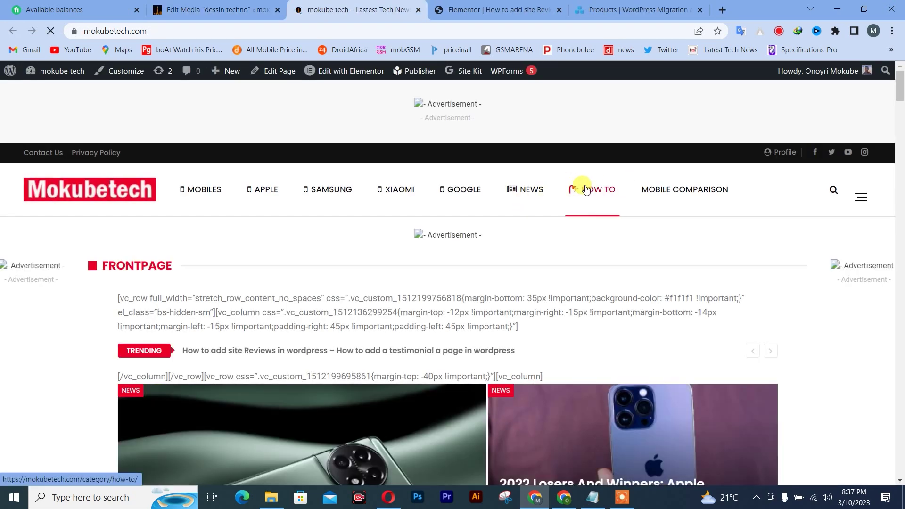
# Open the site reviews post under HOW TO and click Download Now to get dessin-techno-1.pdf.
pyautogui.click(585, 189)
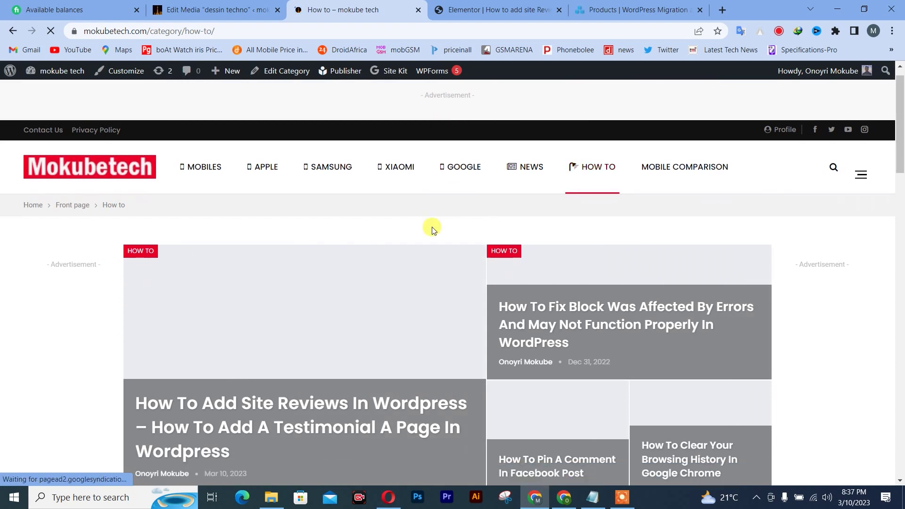
pyautogui.scroll(-2, 310, 299)
pyautogui.click(310, 304)
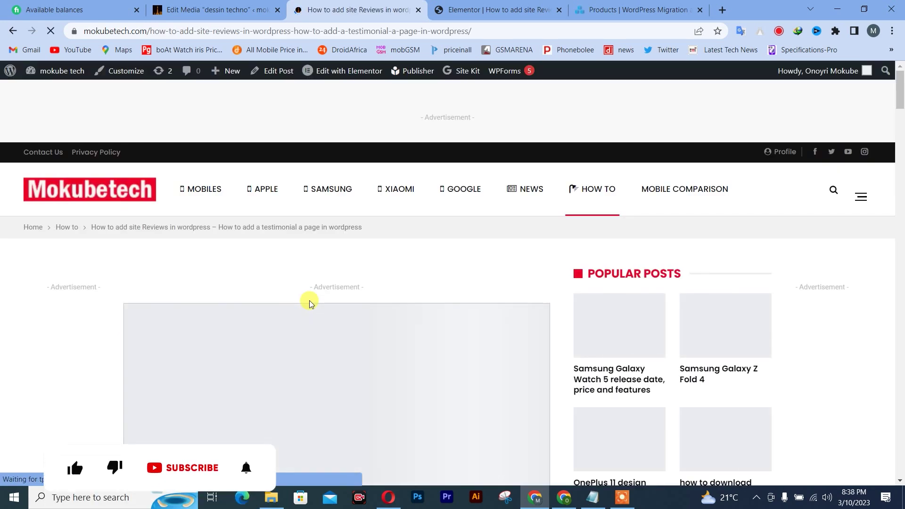
pyautogui.scroll(-20, 310, 304)
pyautogui.scroll(-20, 309, 300)
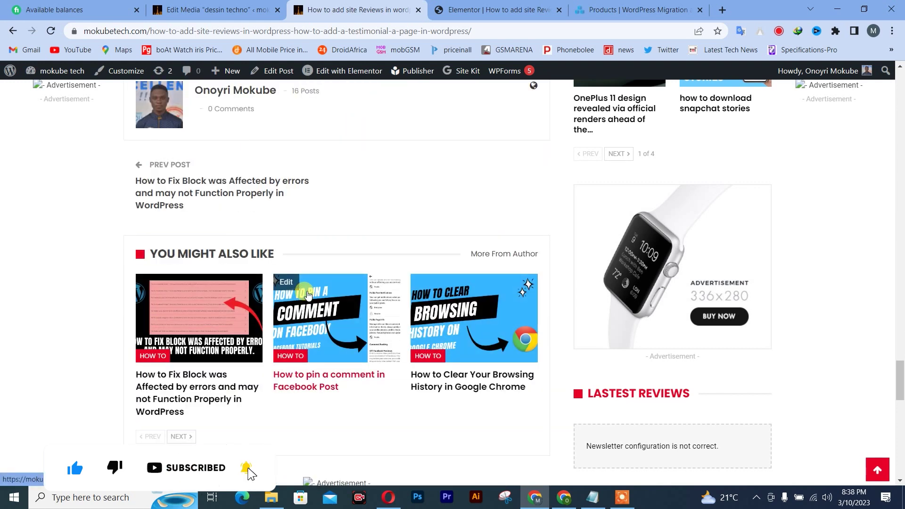
pyautogui.scroll(8, 307, 294)
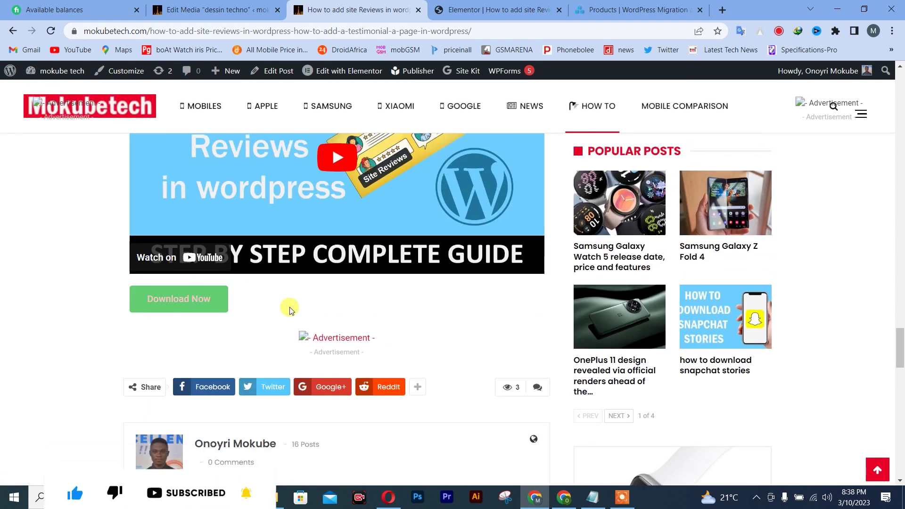
pyautogui.click(170, 300)
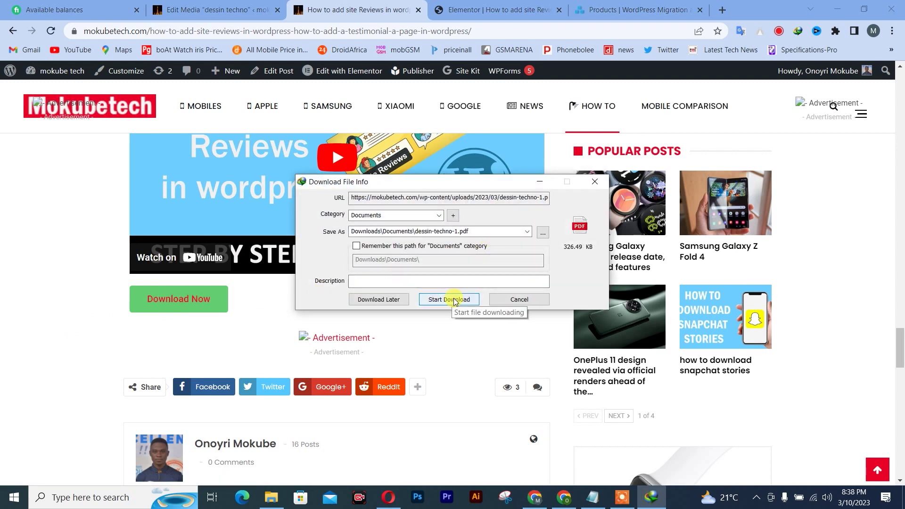
# Download dessin-techno-1.pdf (326.49 KB) to Downloads\Documents and close the download-complete notice.
pyautogui.click(452, 300)
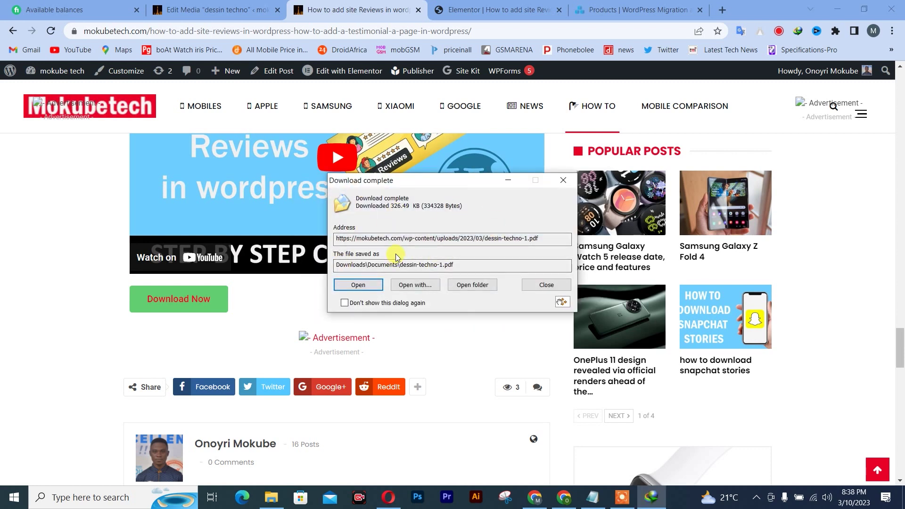
pyautogui.click(279, 319)
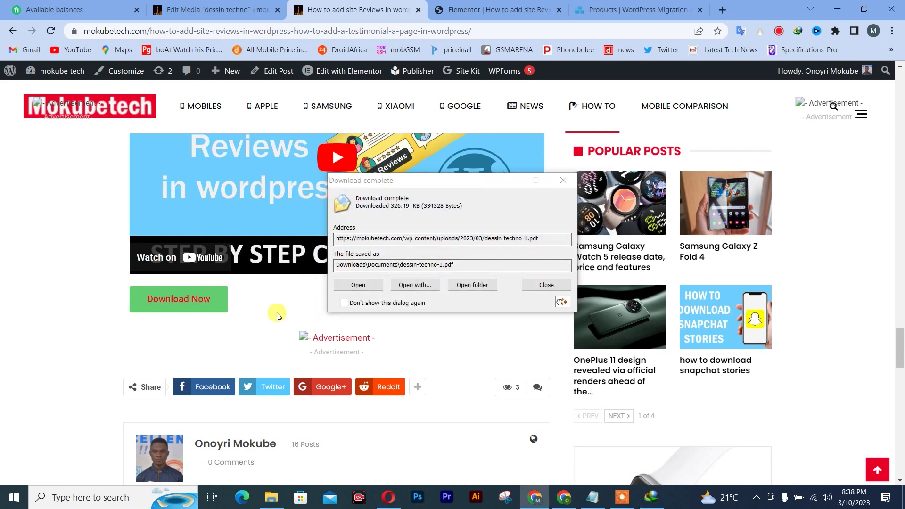
pyautogui.click(534, 287)
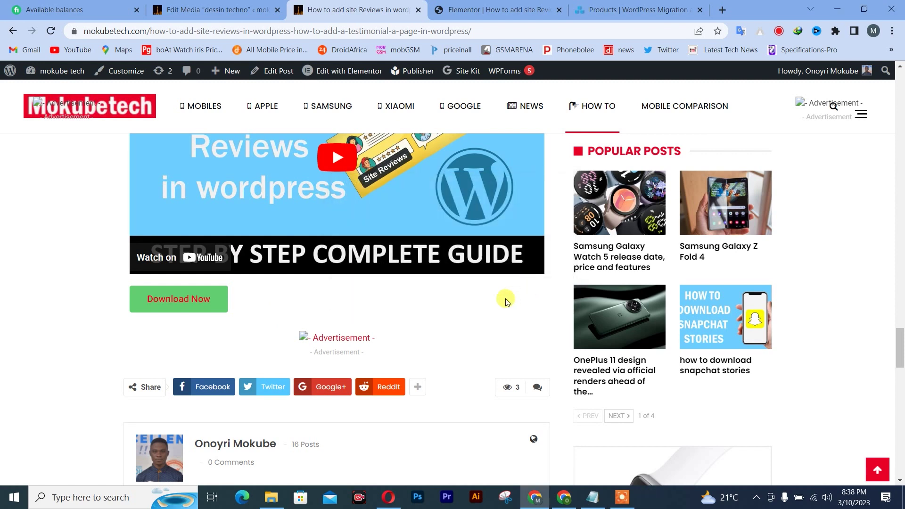